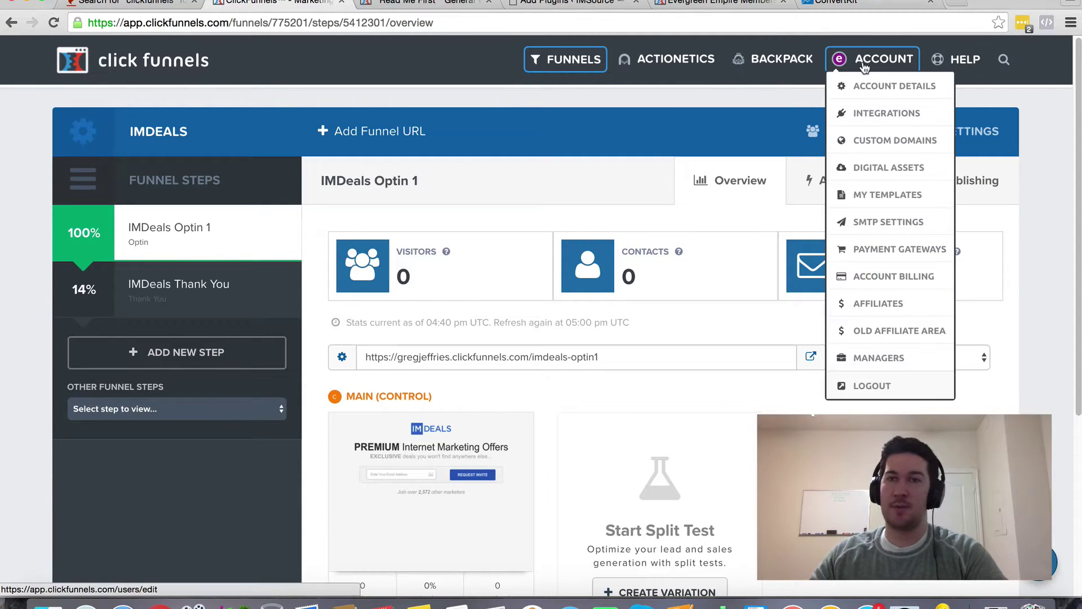
Step: Start a new integration from Settings > Integrations, review the Choose Services list, and focus the Nickname field
left_click(879, 112)
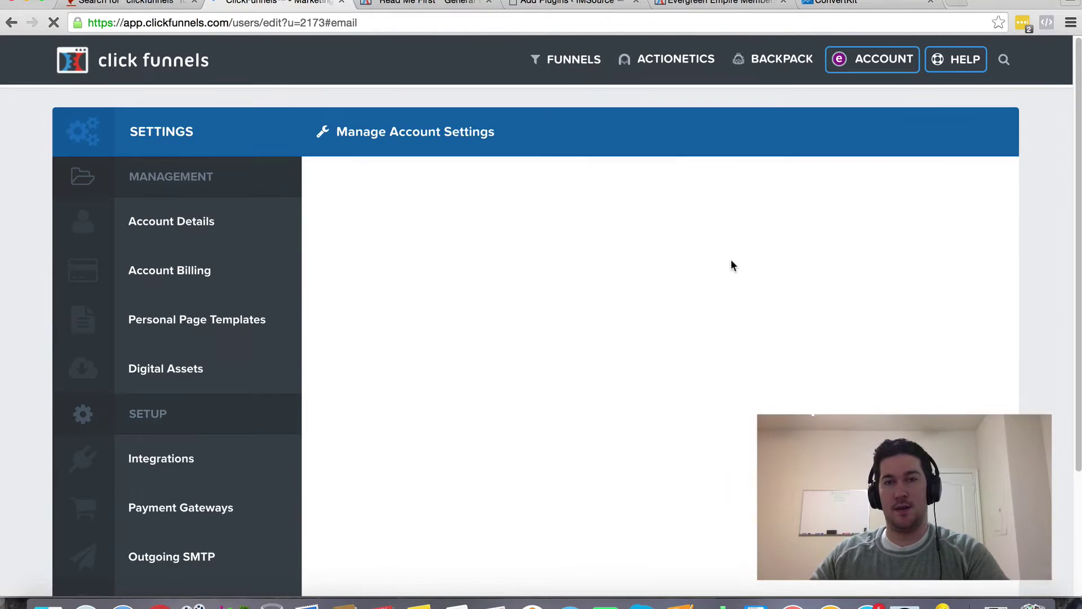
left_click(889, 198)
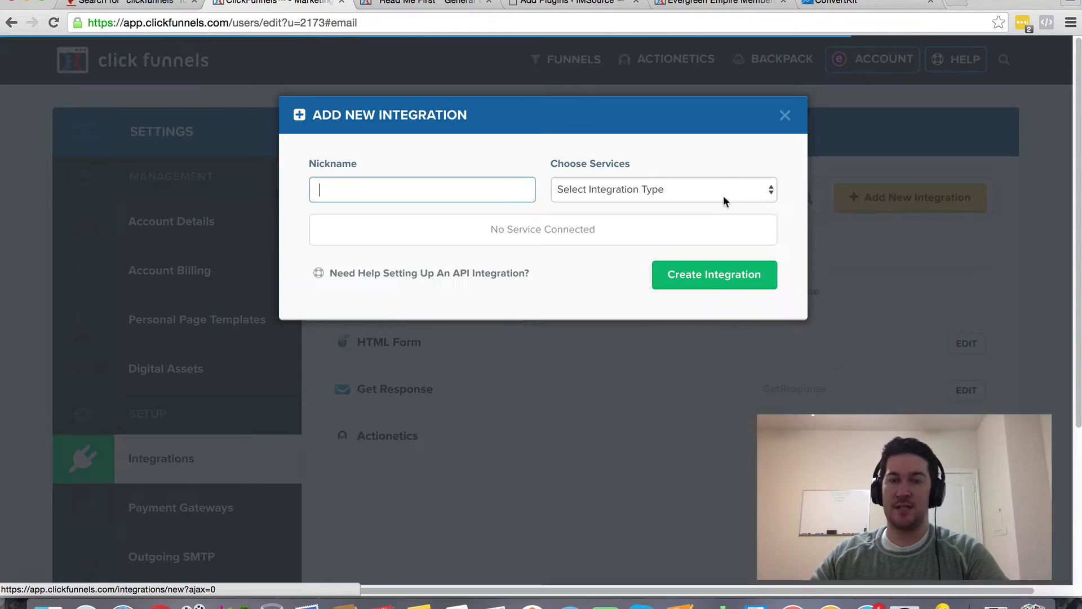
left_click(703, 189)
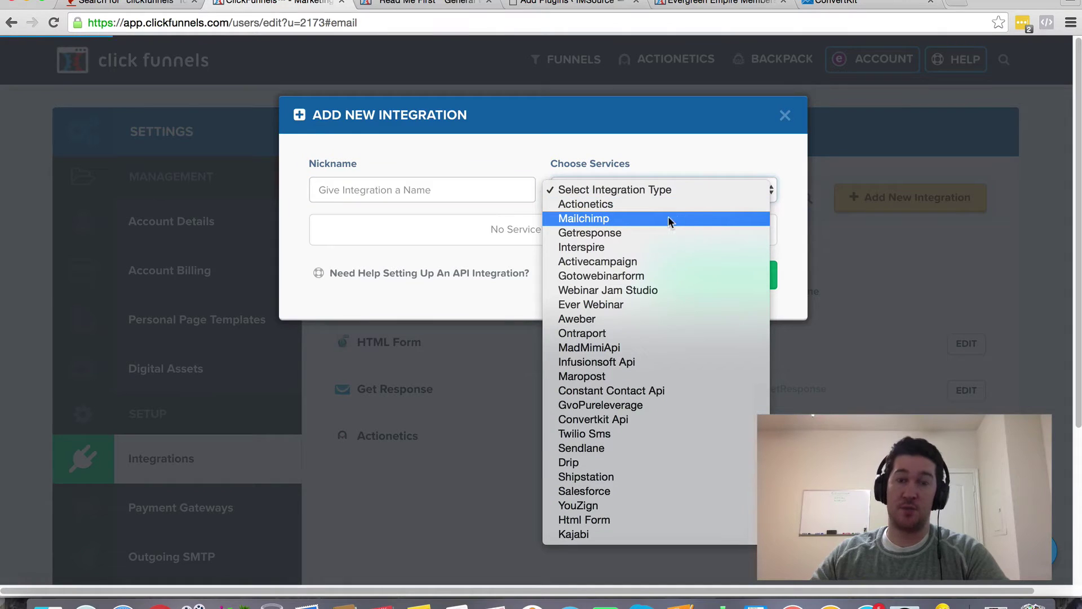
left_click(698, 154)
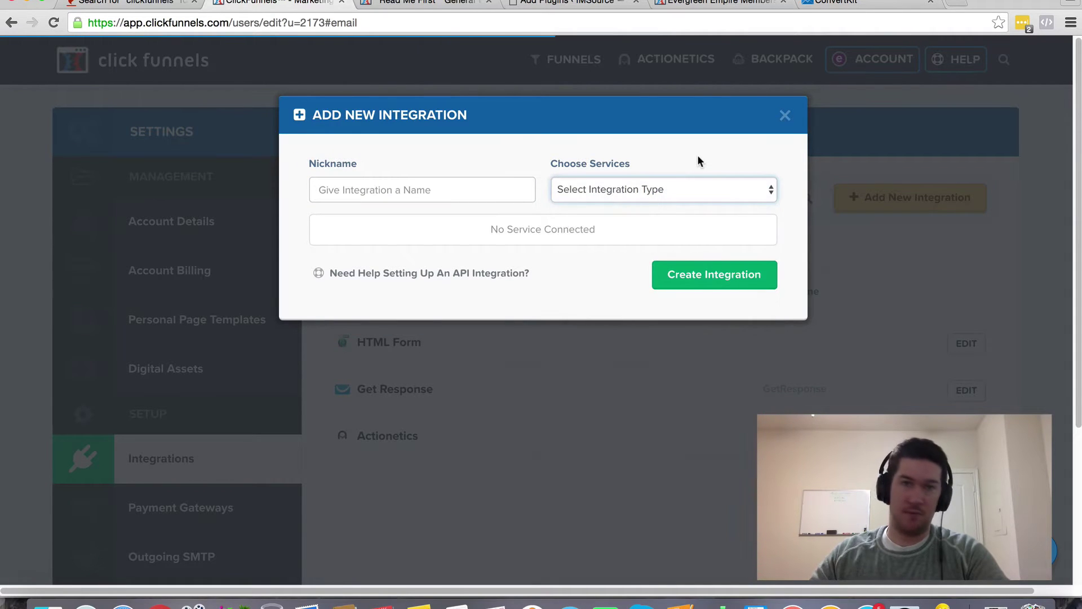
left_click(487, 189)
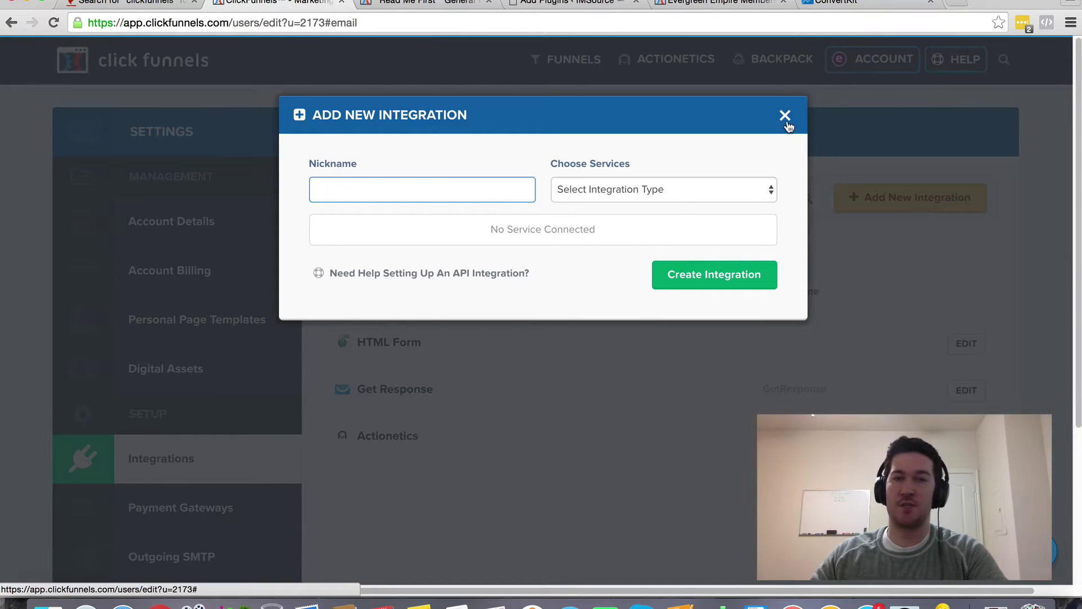
Step: Close the Add New Integration form without saving, back to Manage API Integrations
left_click(788, 124)
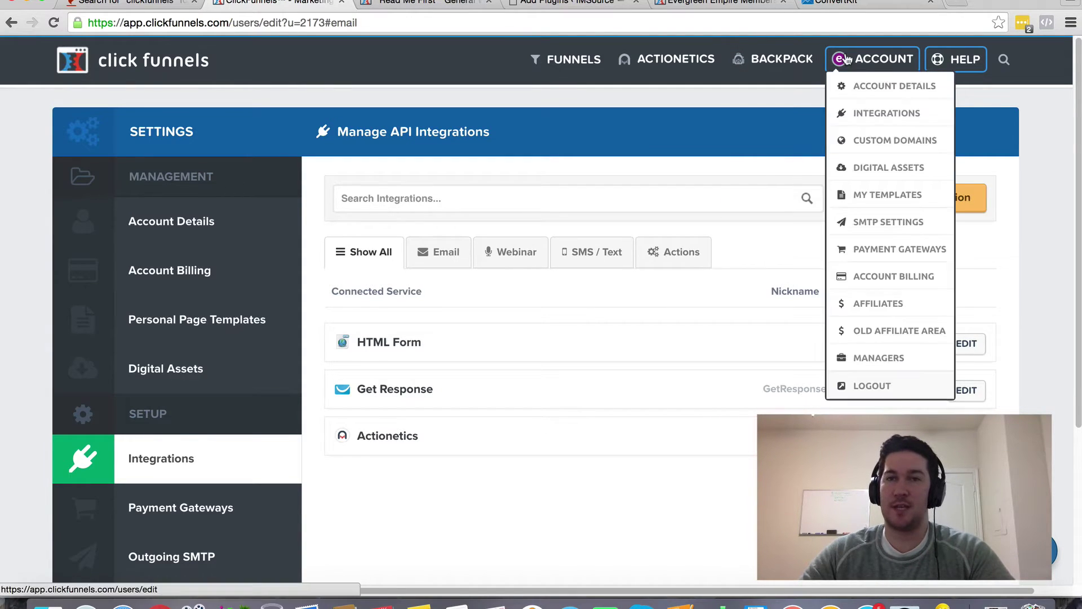
left_click(841, 4)
scroll(679, 167, "down", 2)
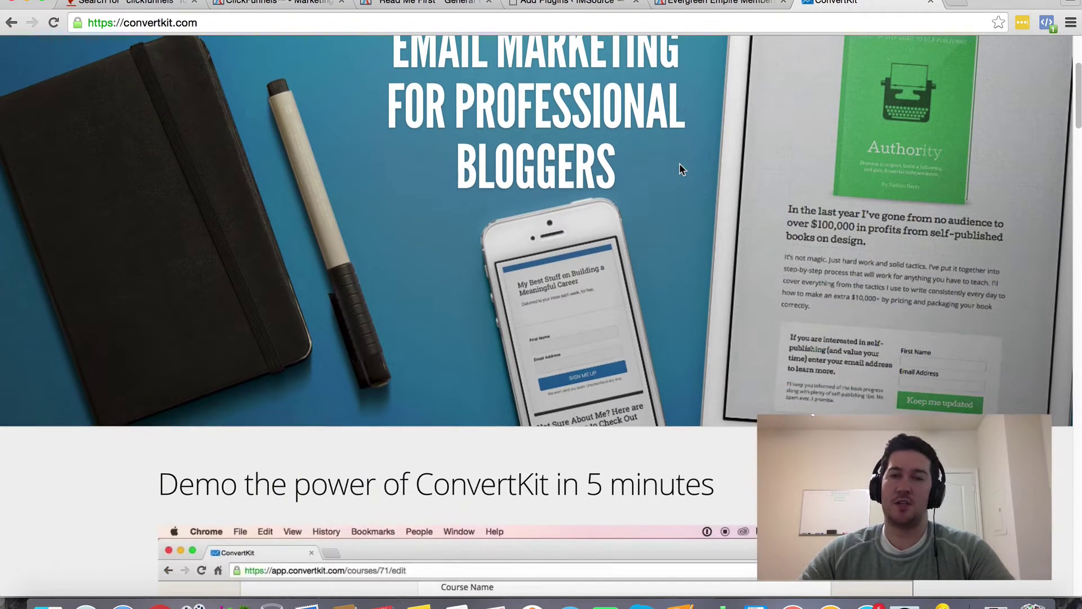
scroll(679, 167, "down", 2)
scroll(679, 167, "down", 1)
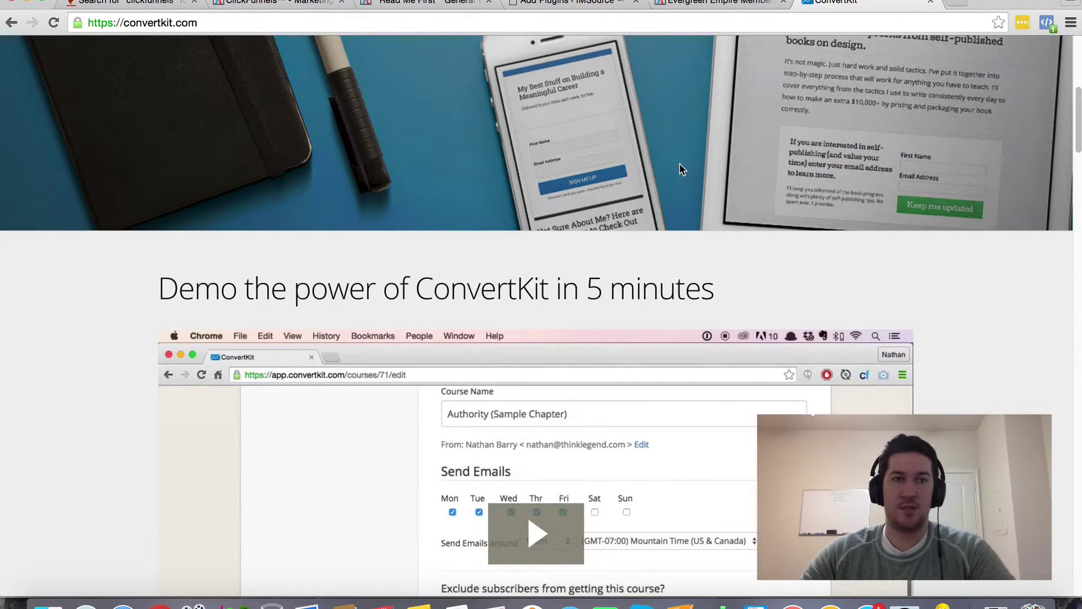
scroll(678, 163, "down", 2)
scroll(679, 164, "down", 3)
scroll(679, 164, "down", 3)
scroll(680, 163, "down", 4)
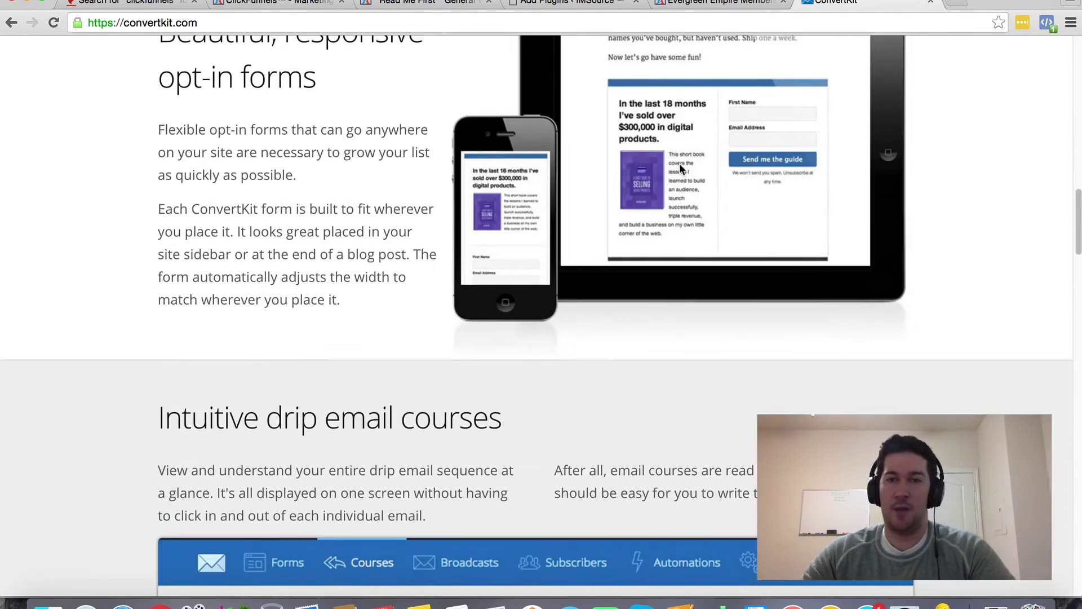
scroll(679, 168, "down", 1)
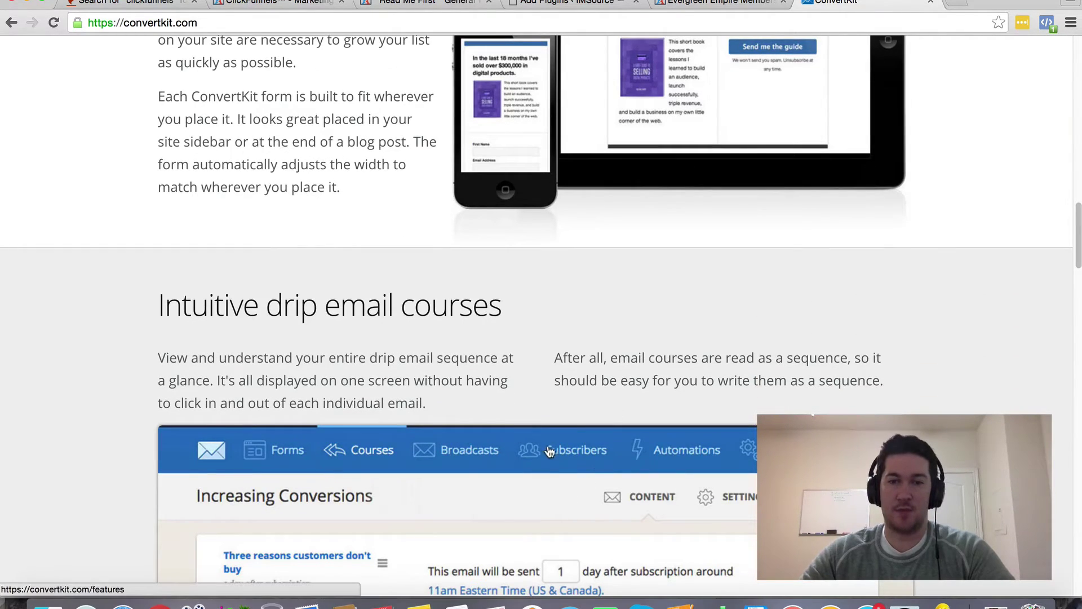
scroll(657, 329, "up", 1)
scroll(657, 324, "up", 2)
scroll(657, 324, "up", 5)
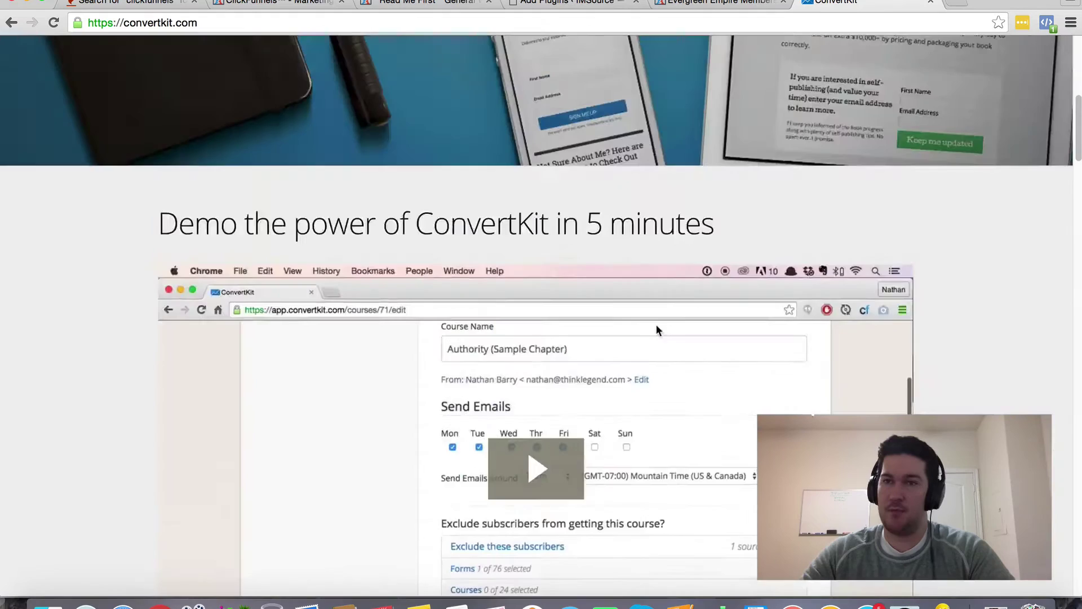
scroll(656, 324, "up", 5)
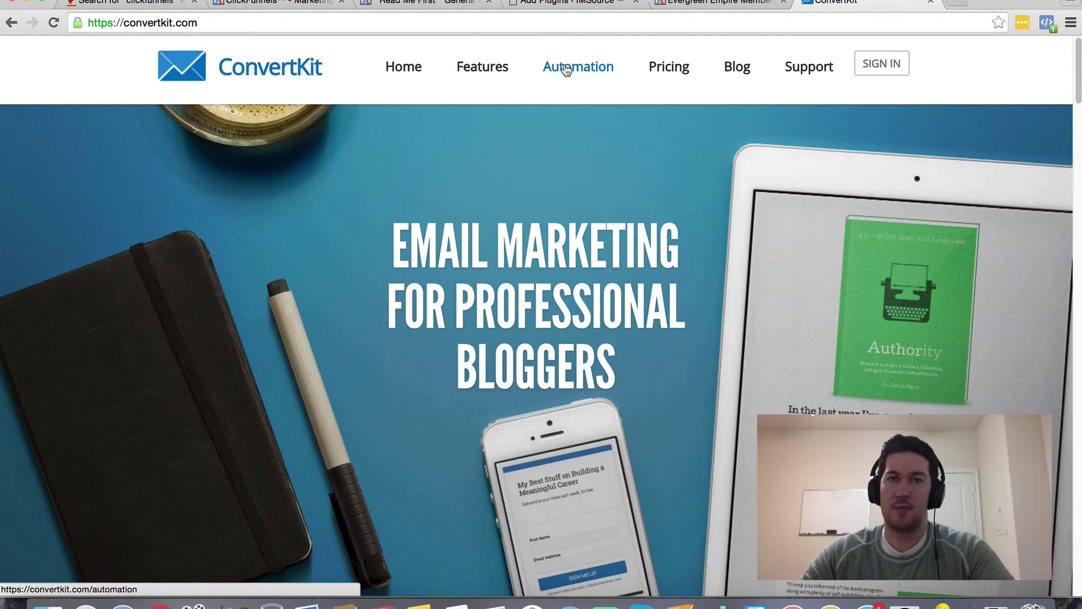
scroll(734, 287, "down", 3)
scroll(734, 287, "up", 5)
scroll(734, 287, "up", 1)
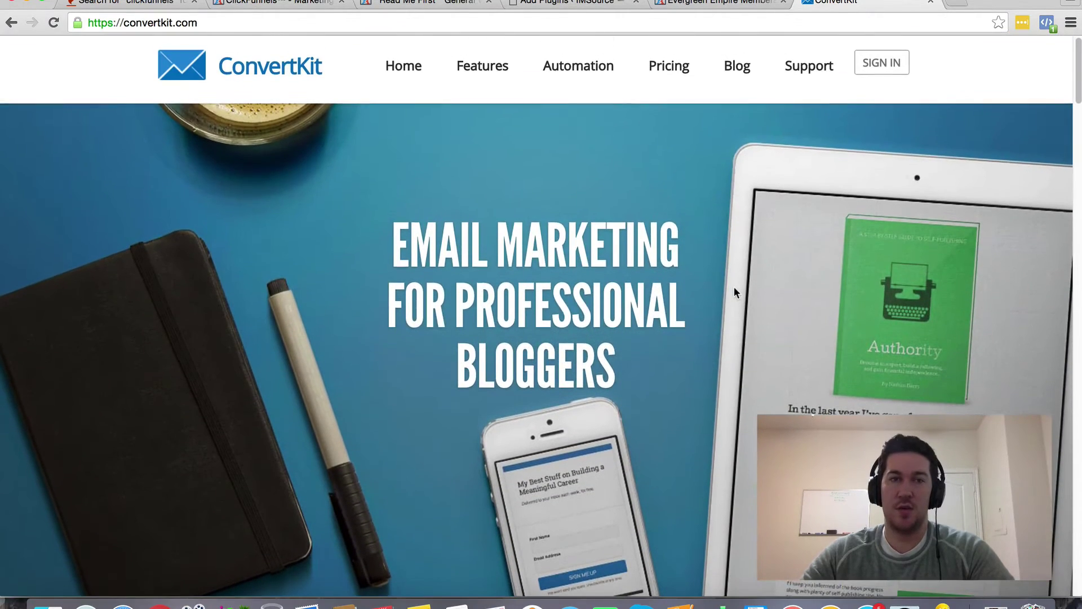
scroll(581, 246, "down", 2)
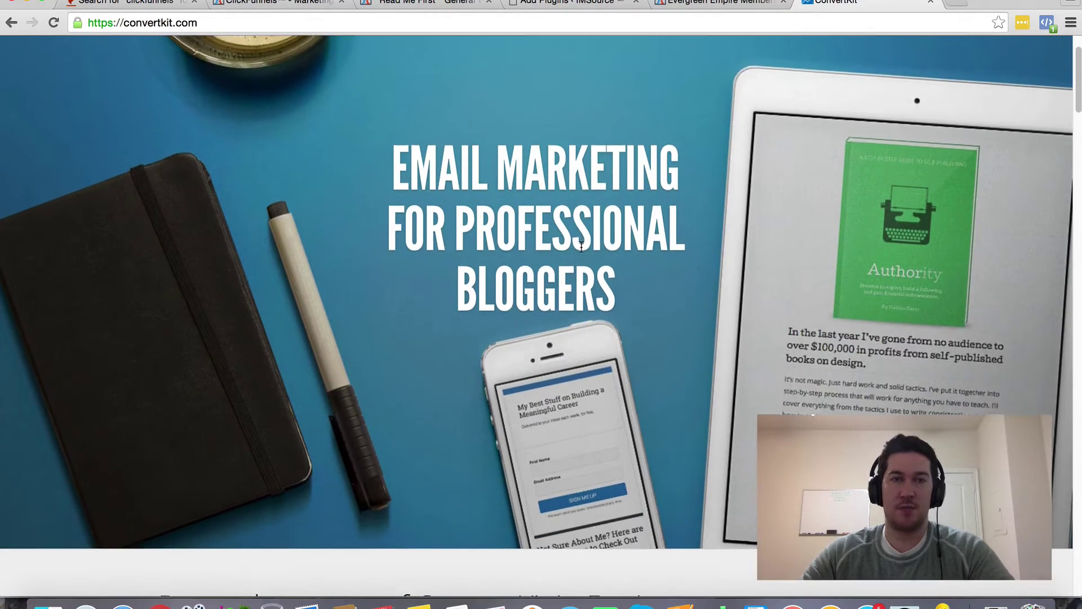
scroll(580, 246, "down", 3)
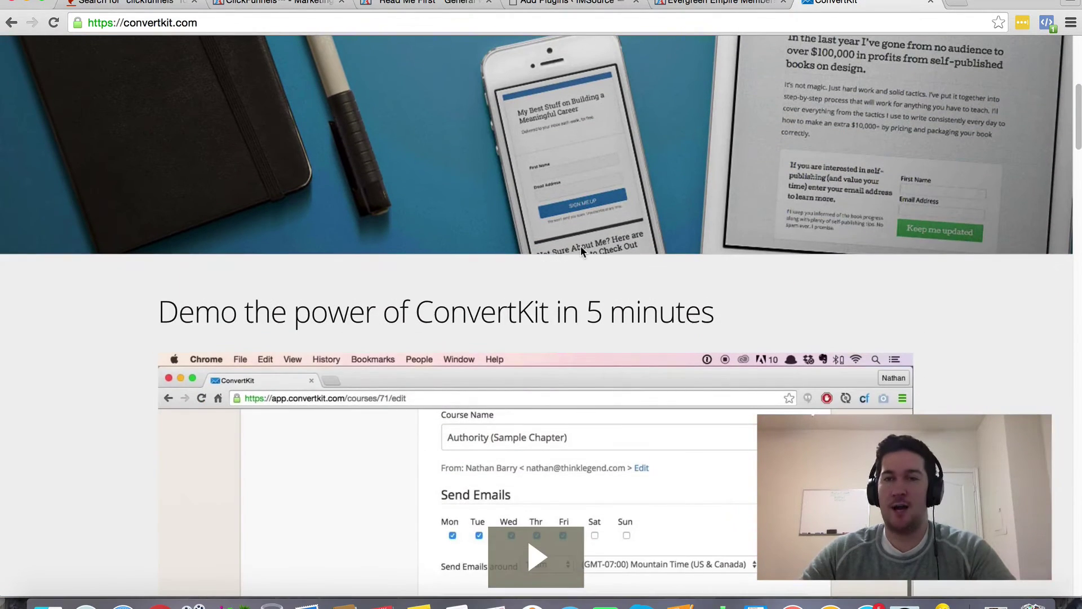
scroll(581, 247, "up", 4)
scroll(581, 245, "up", 1)
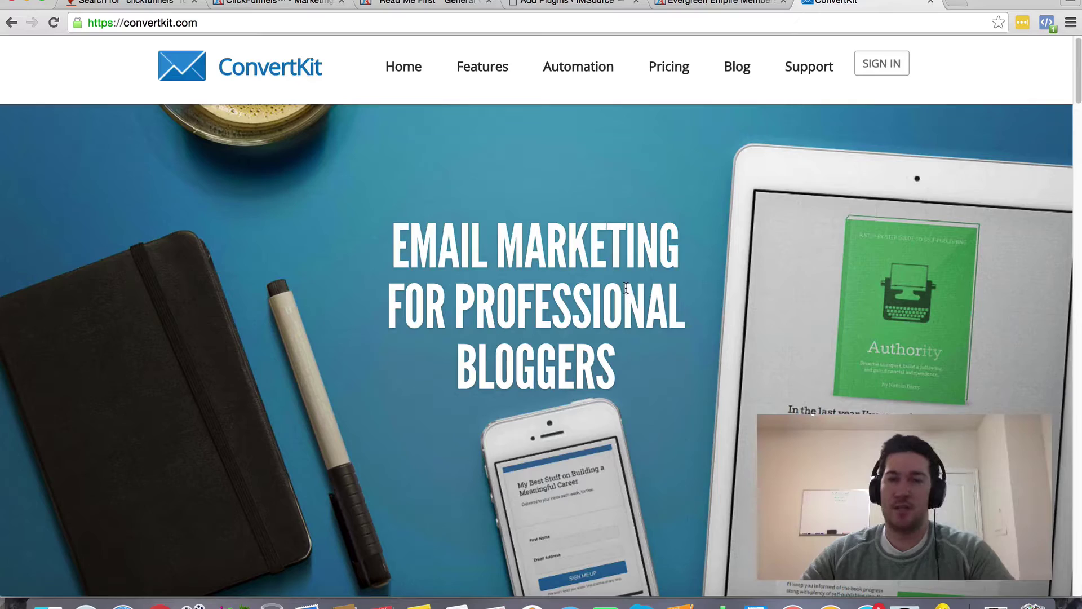
scroll(771, 373, "down", 2)
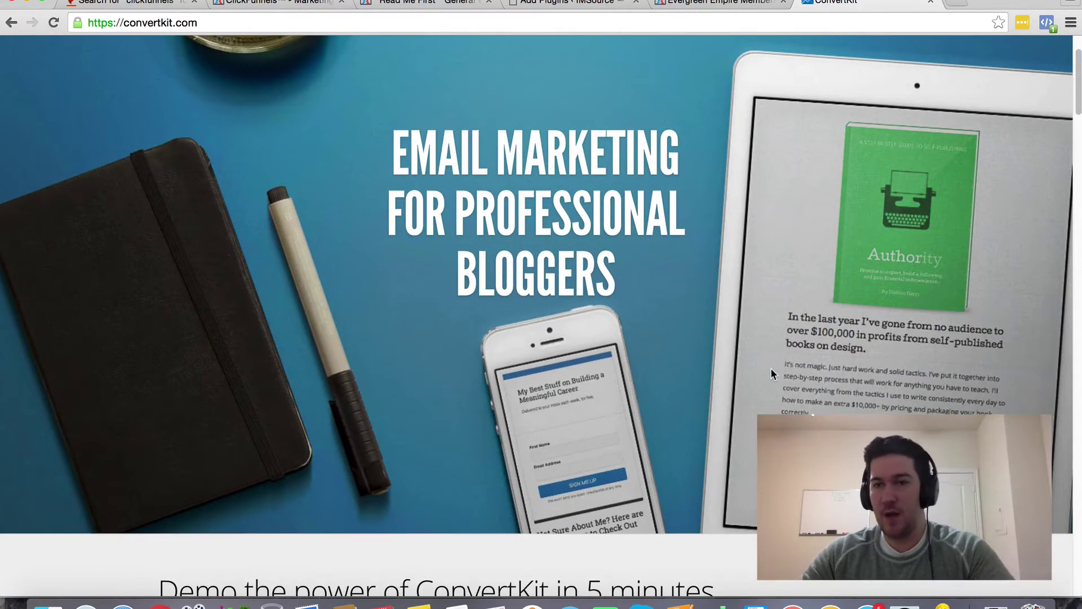
scroll(770, 372, "down", 5)
scroll(772, 374, "down", 8)
scroll(771, 374, "down", 6)
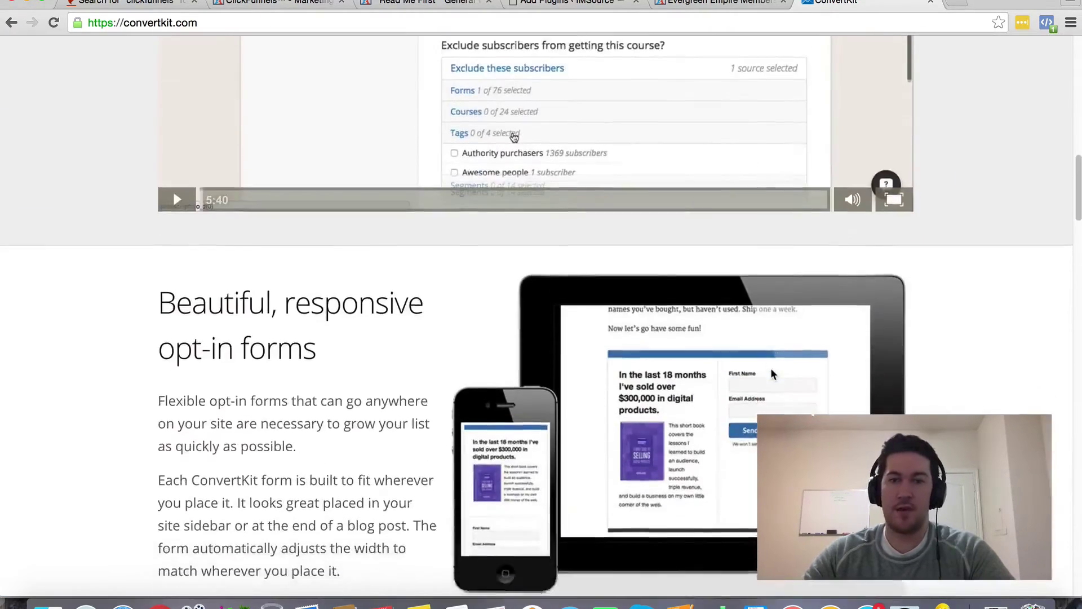
scroll(771, 374, "down", 4)
scroll(771, 375, "down", 10)
scroll(771, 374, "down", 5)
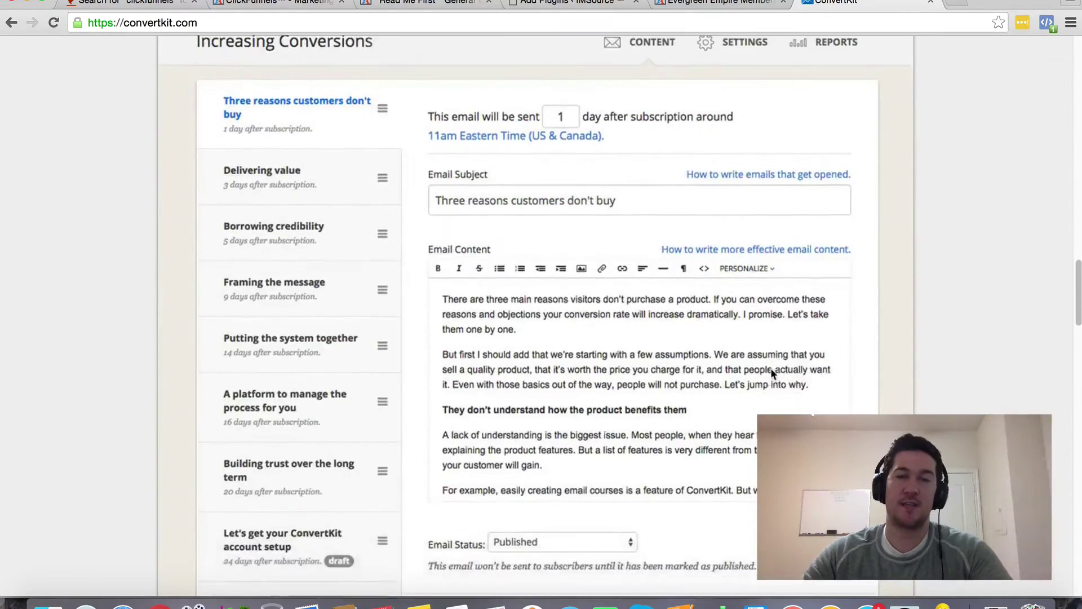
scroll(771, 374, "up", 2)
scroll(772, 374, "up", 1)
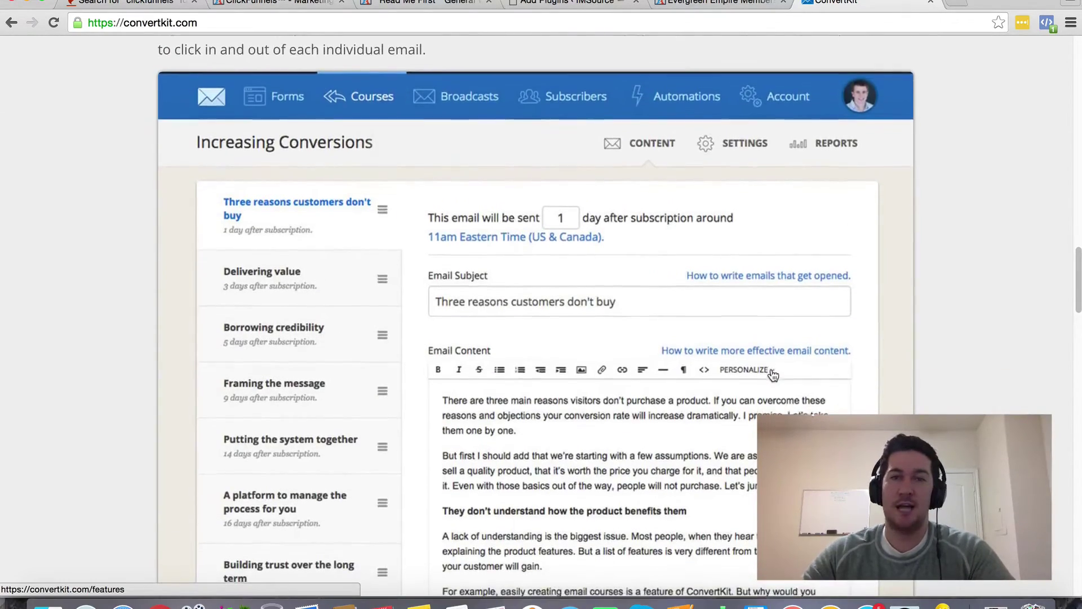
scroll(773, 375, "down", 2)
scroll(774, 373, "up", 3)
scroll(773, 372, "up", 2)
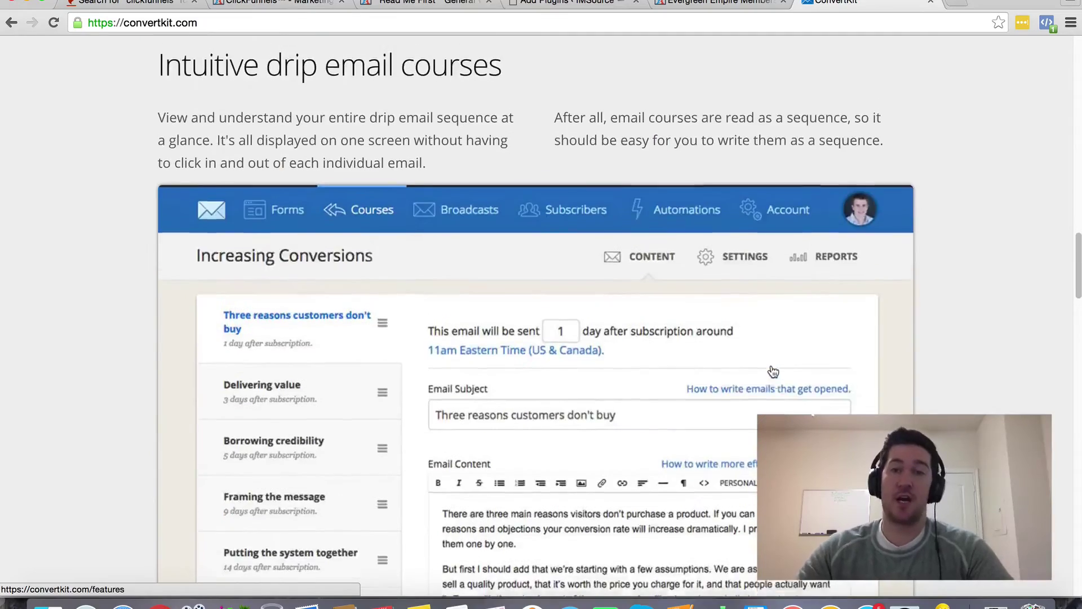
scroll(773, 372, "up", 2)
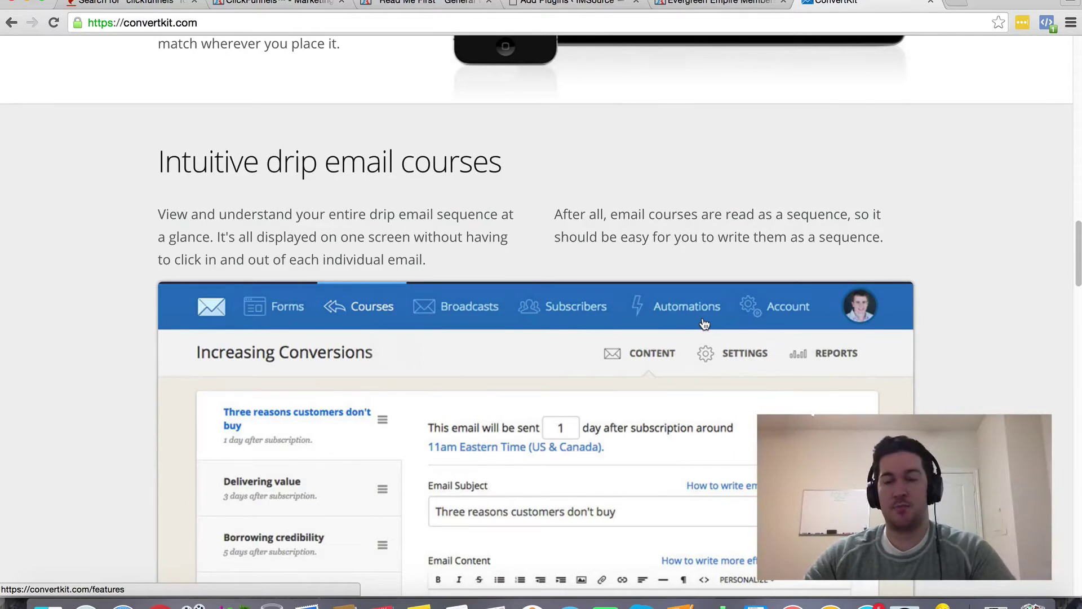
scroll(704, 324, "down", 3)
scroll(704, 324, "down", 3)
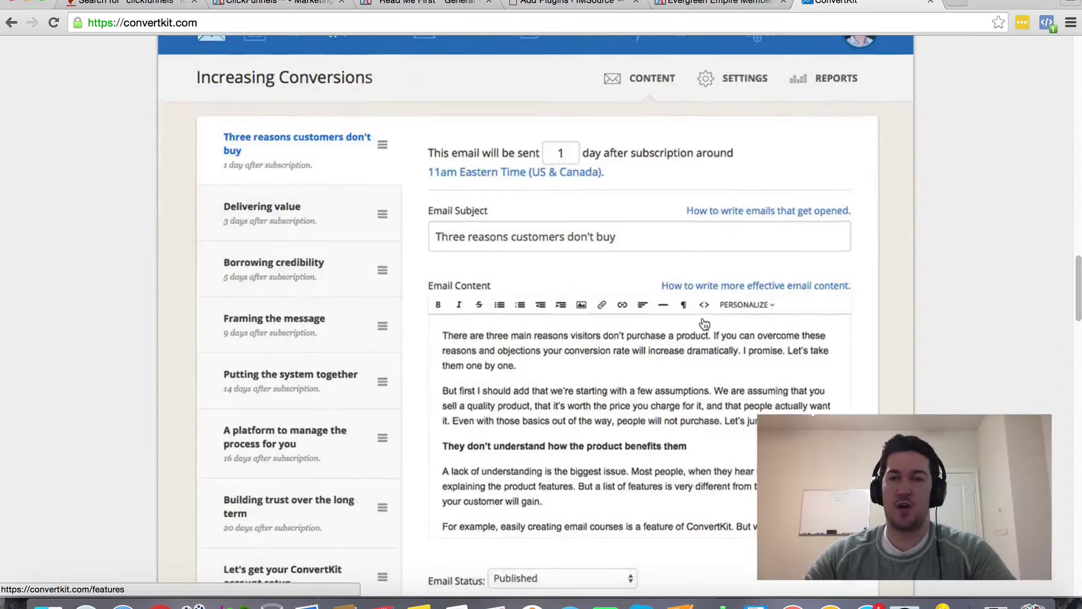
scroll(703, 324, "down", 10)
scroll(702, 322, "down", 2)
scroll(702, 322, "down", 3)
scroll(702, 322, "down", 3)
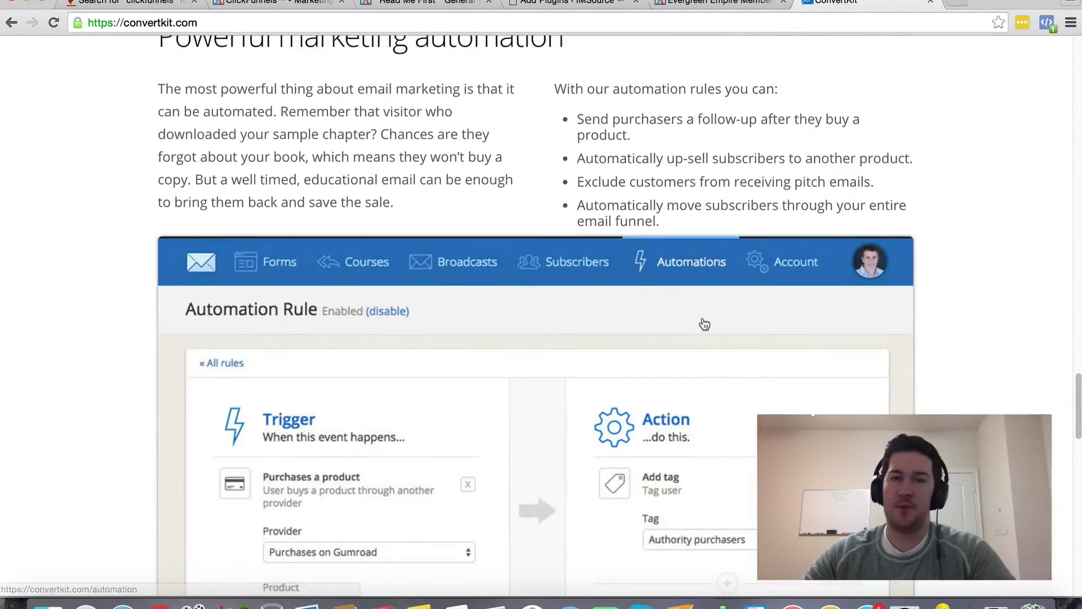
scroll(702, 322, "down", 1)
scroll(706, 320, "down", 2)
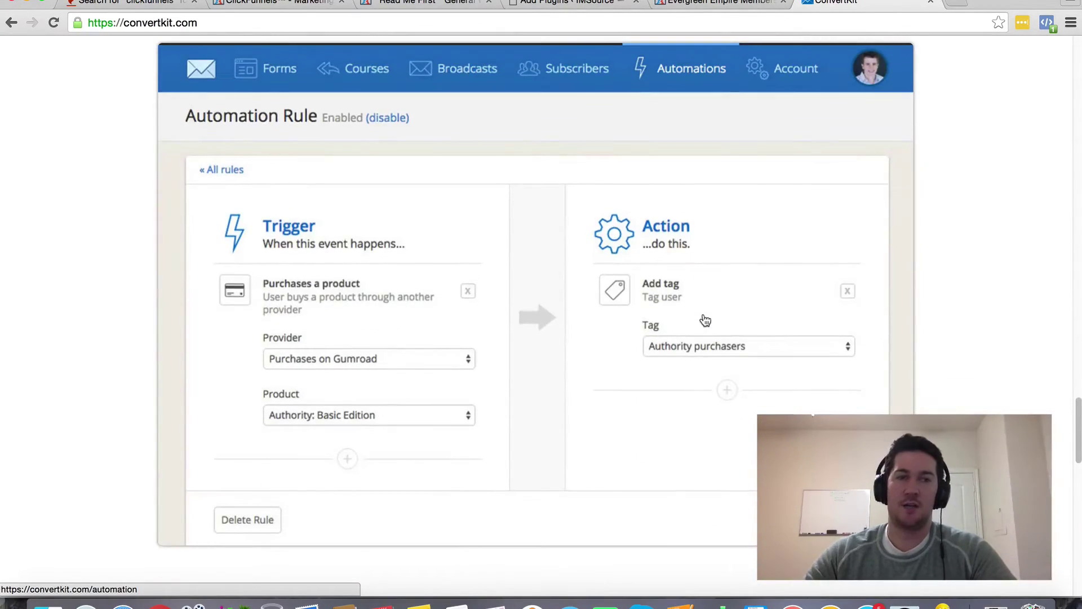
scroll(705, 320, "down", 5)
scroll(705, 320, "down", 1)
scroll(704, 318, "down", 3)
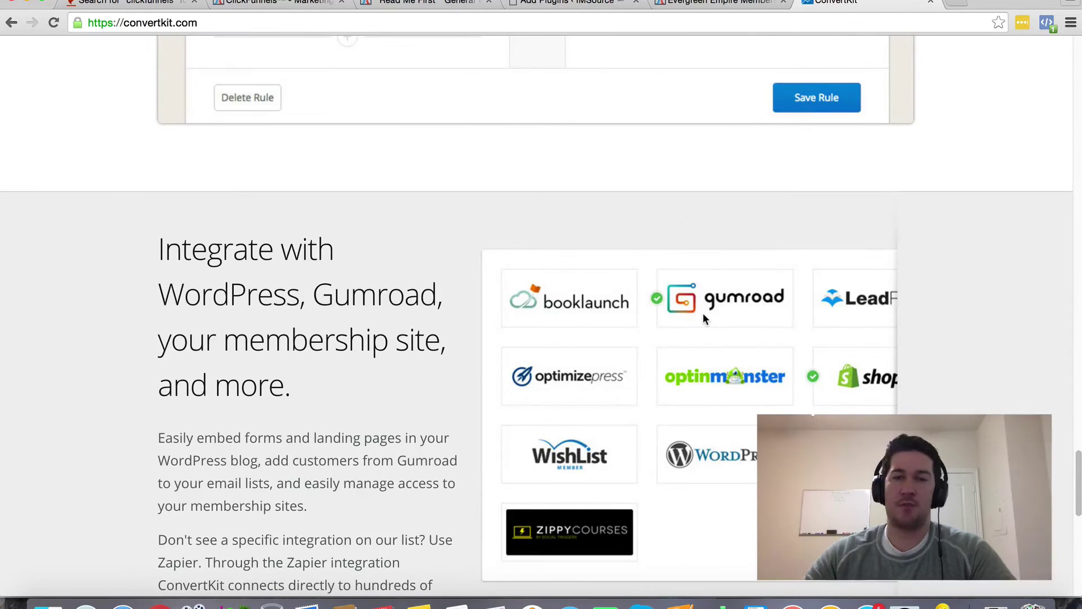
scroll(703, 316, "up", 3)
scroll(704, 315, "up", 5)
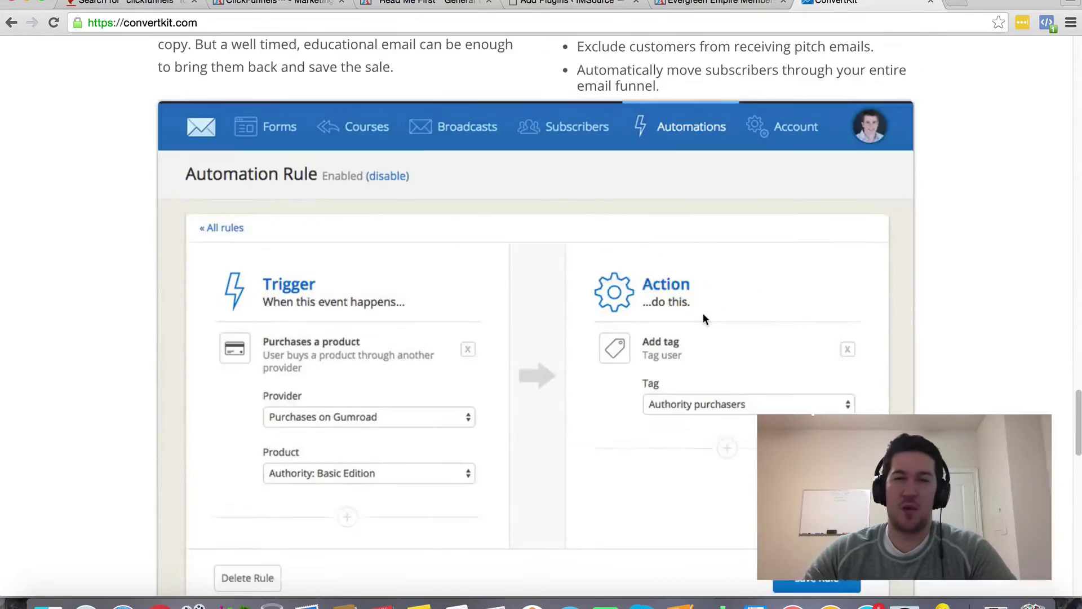
scroll(706, 319, "up", 3)
scroll(705, 319, "up", 5)
scroll(703, 319, "up", 3)
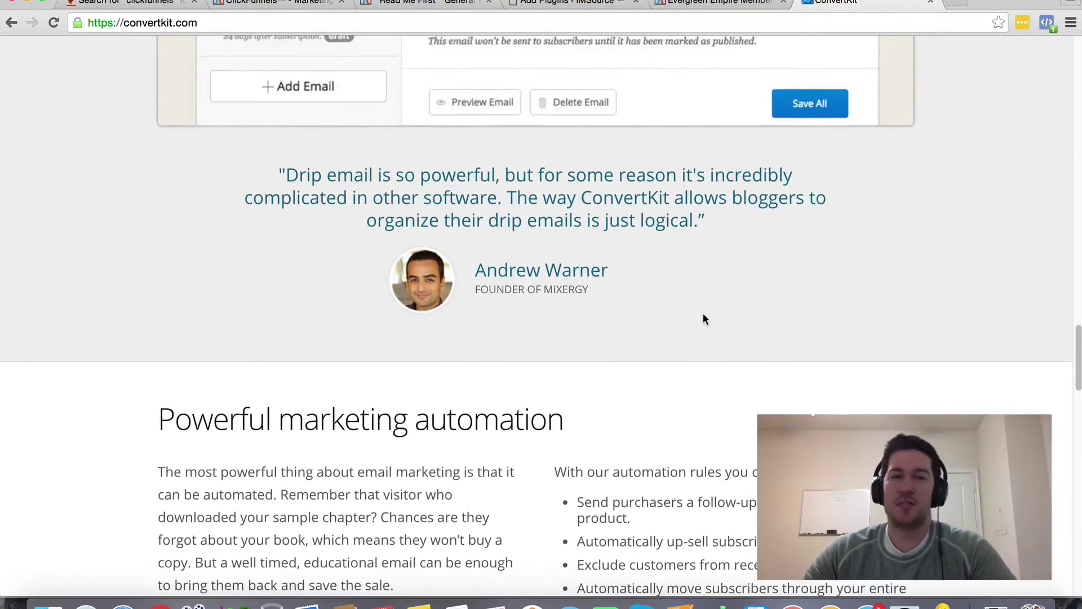
scroll(703, 319, "down", 1)
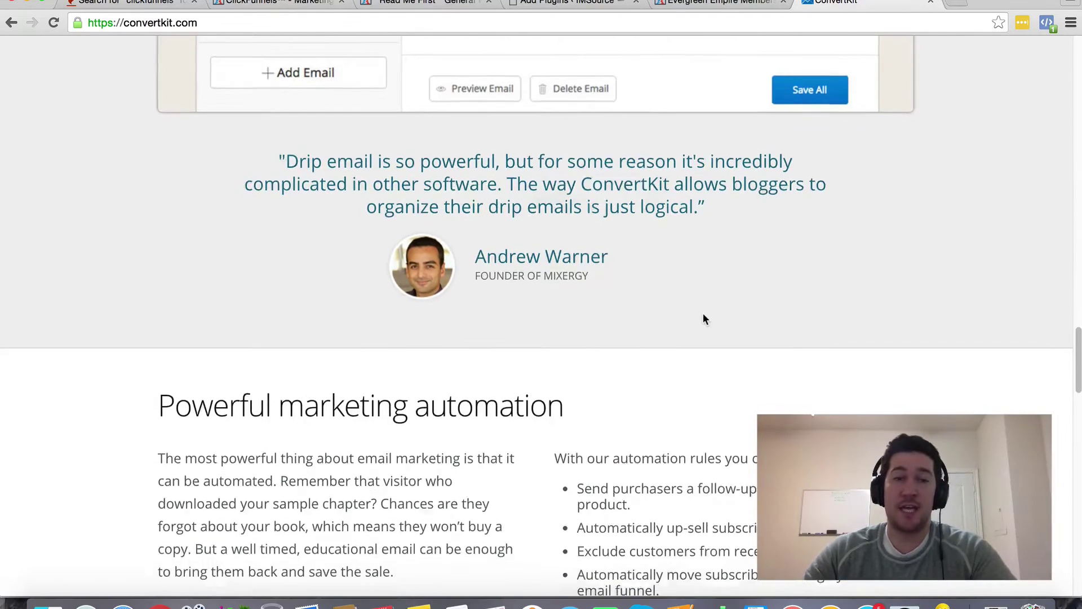
scroll(703, 319, "down", 2)
scroll(703, 319, "down", 1)
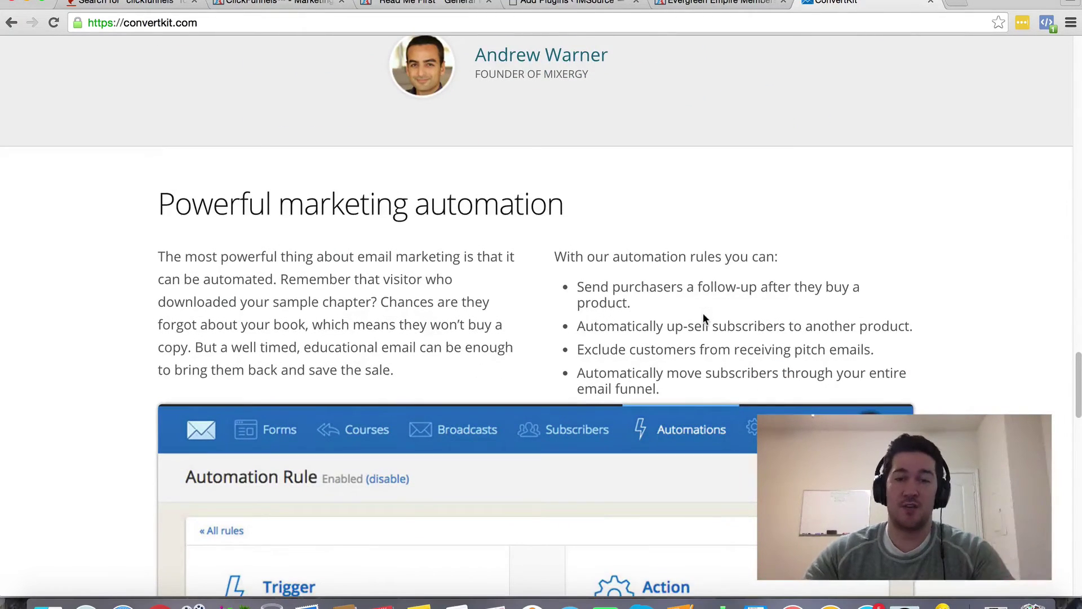
scroll(703, 319, "down", 2)
scroll(703, 317, "down", 1)
scroll(702, 318, "down", 2)
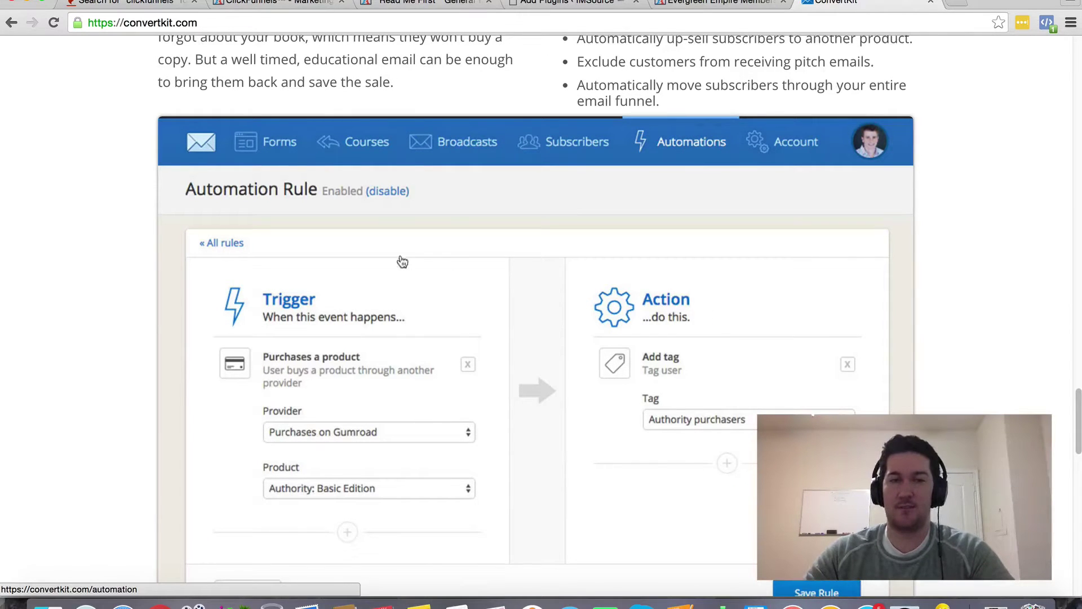
scroll(642, 306, "down", 2)
scroll(645, 307, "down", 3)
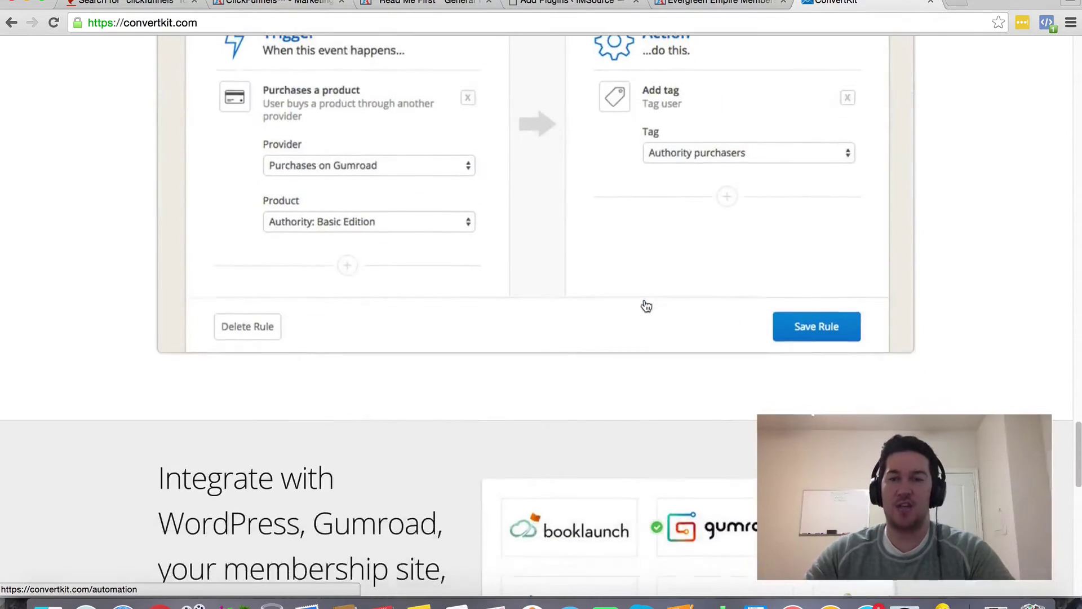
scroll(644, 305, "down", 2)
scroll(645, 305, "down", 2)
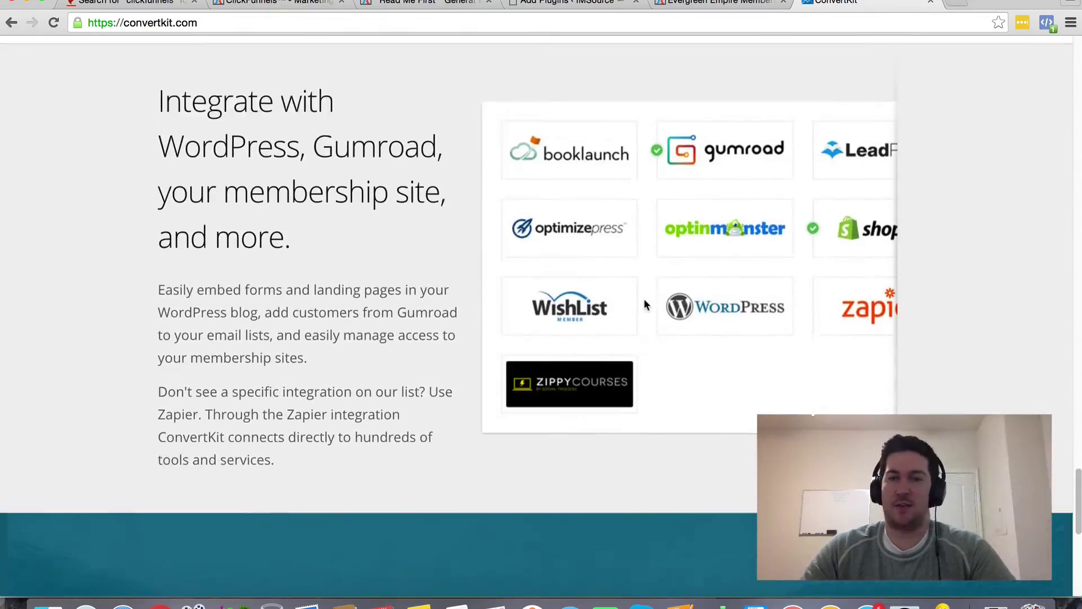
scroll(644, 299, "up", 10)
scroll(643, 298, "up", 5)
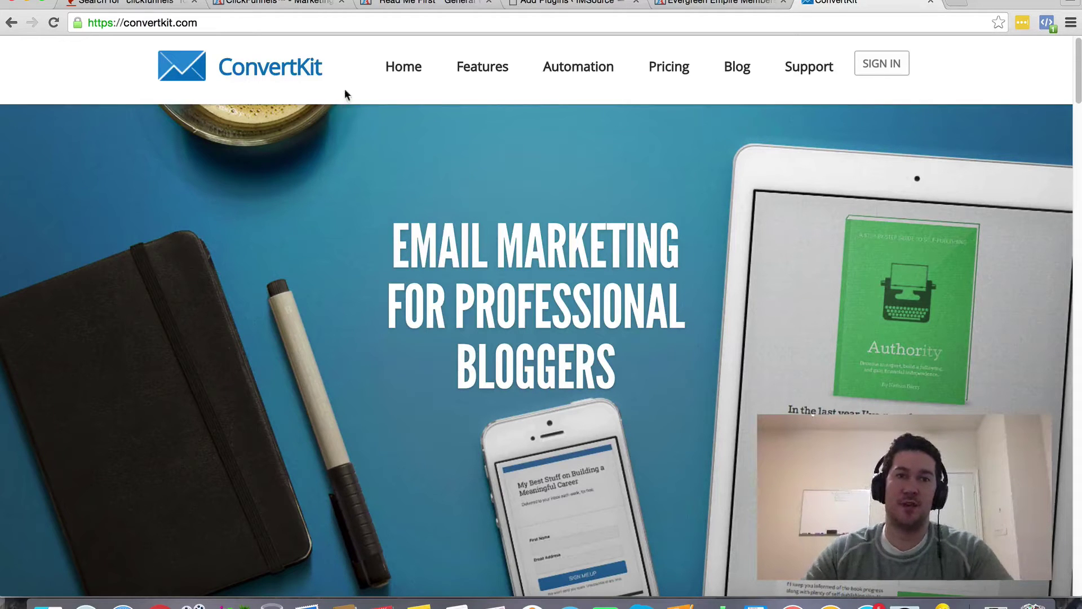
Step: From Funnels > Browse Funnels, open the IMDeals funnel's optin step with Edit Page
left_click(280, 3)
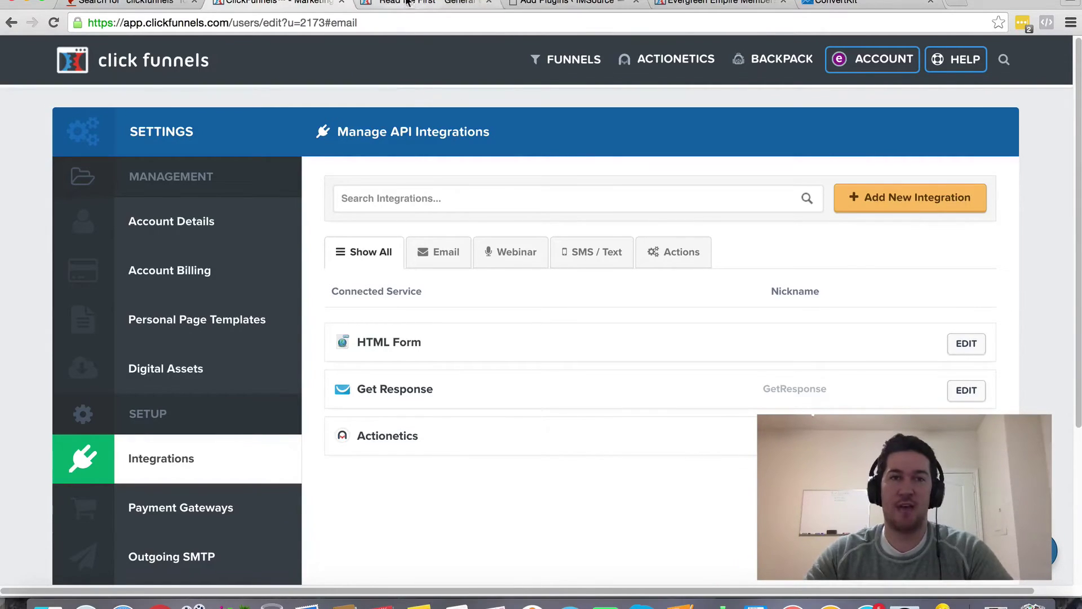
left_click(558, 70)
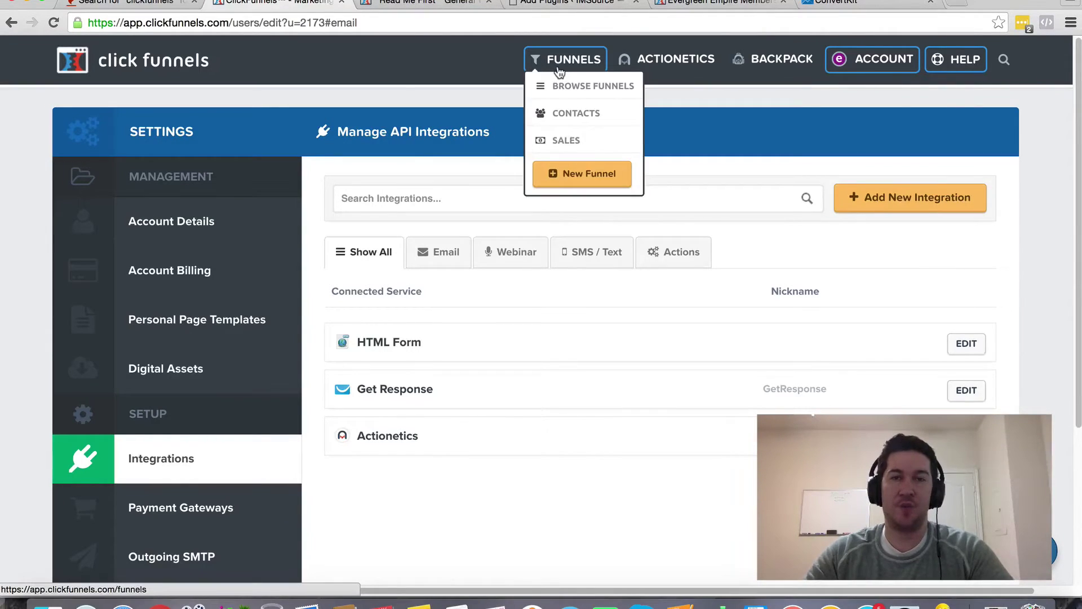
left_click(560, 70)
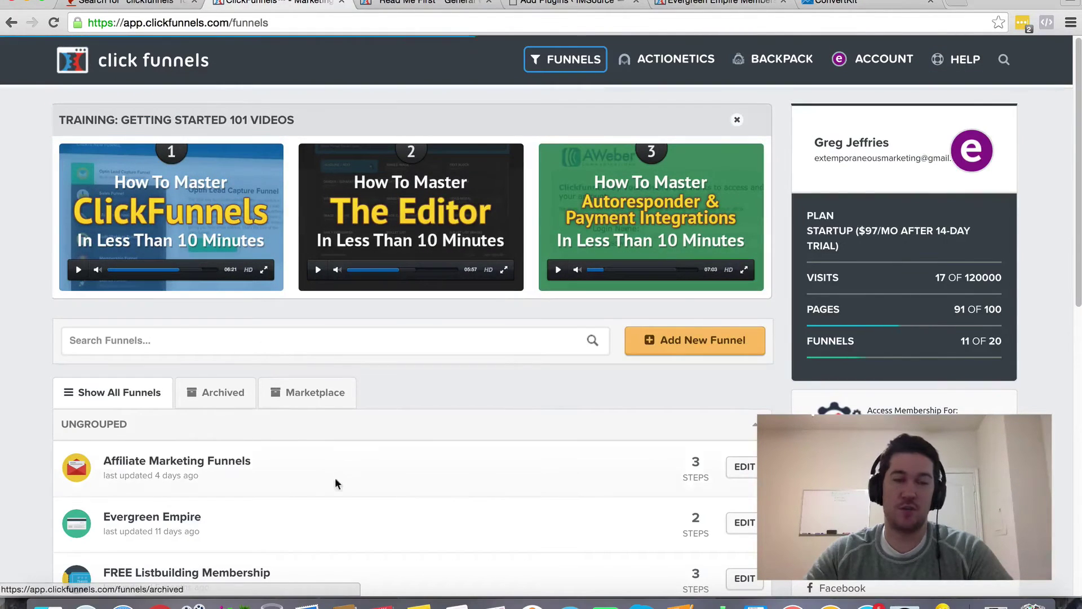
scroll(262, 487, "down", 2)
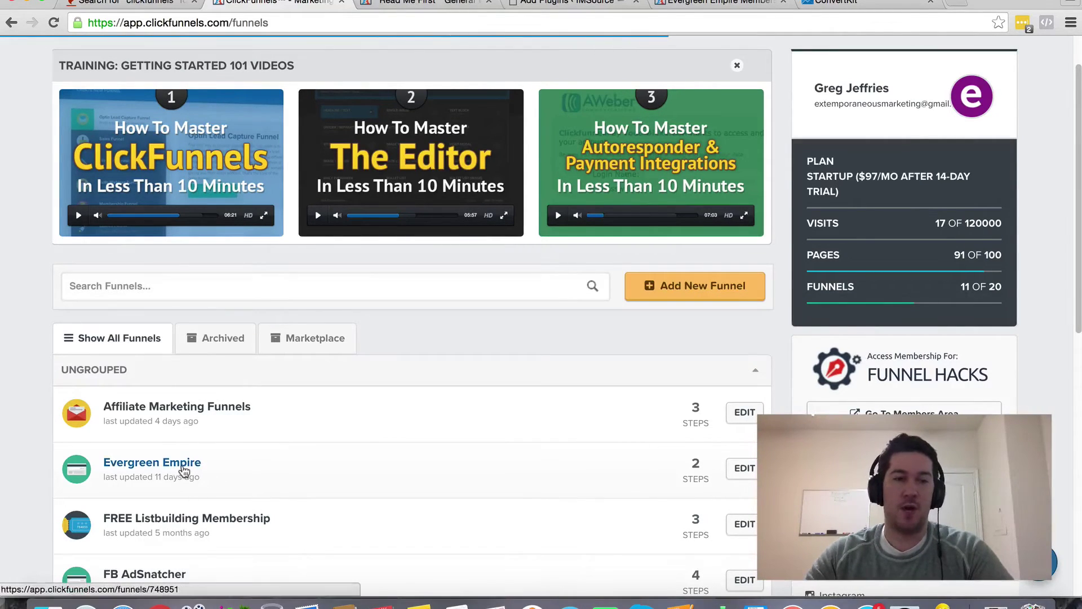
scroll(182, 532, "down", 3)
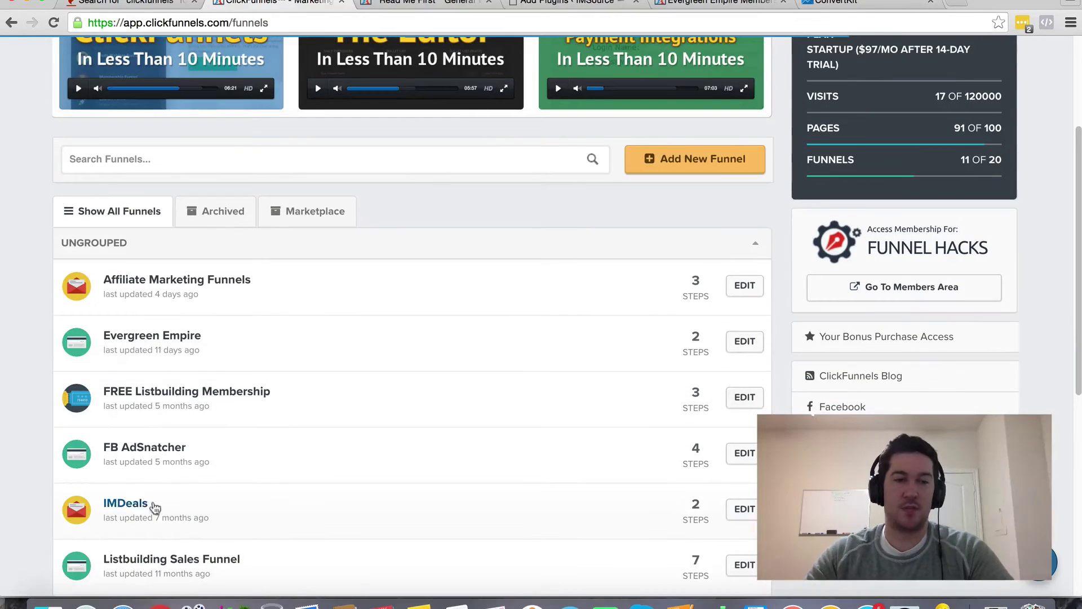
left_click(133, 503)
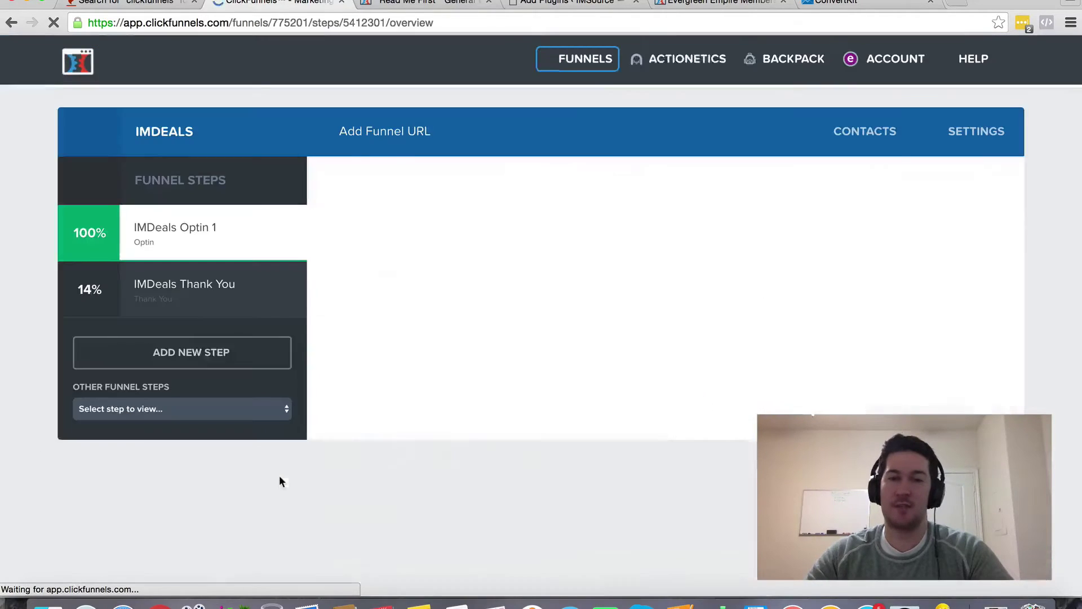
scroll(553, 372, "down", 3)
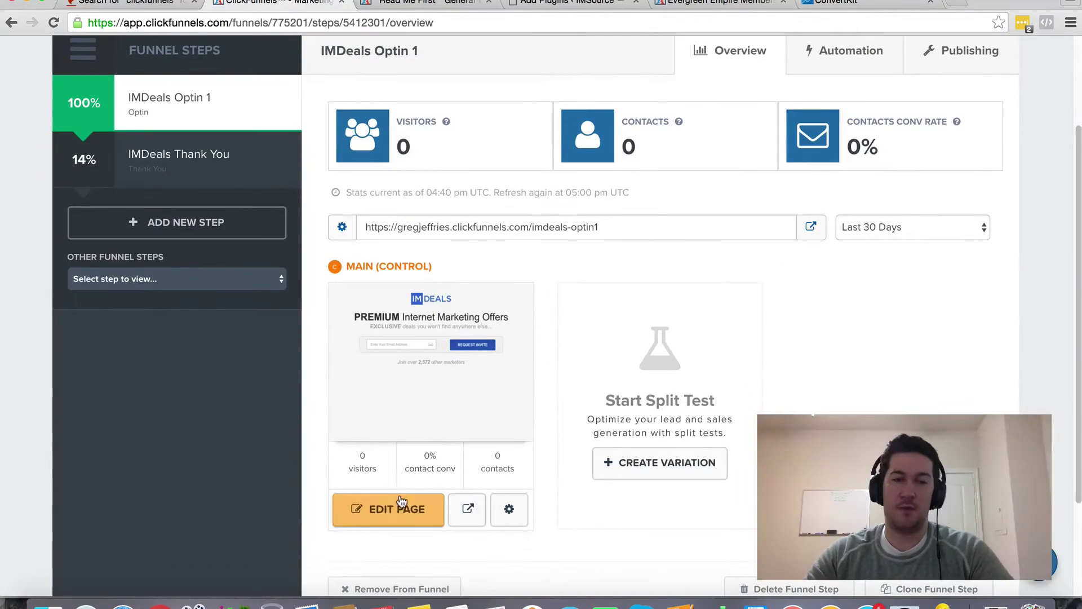
left_click(389, 509)
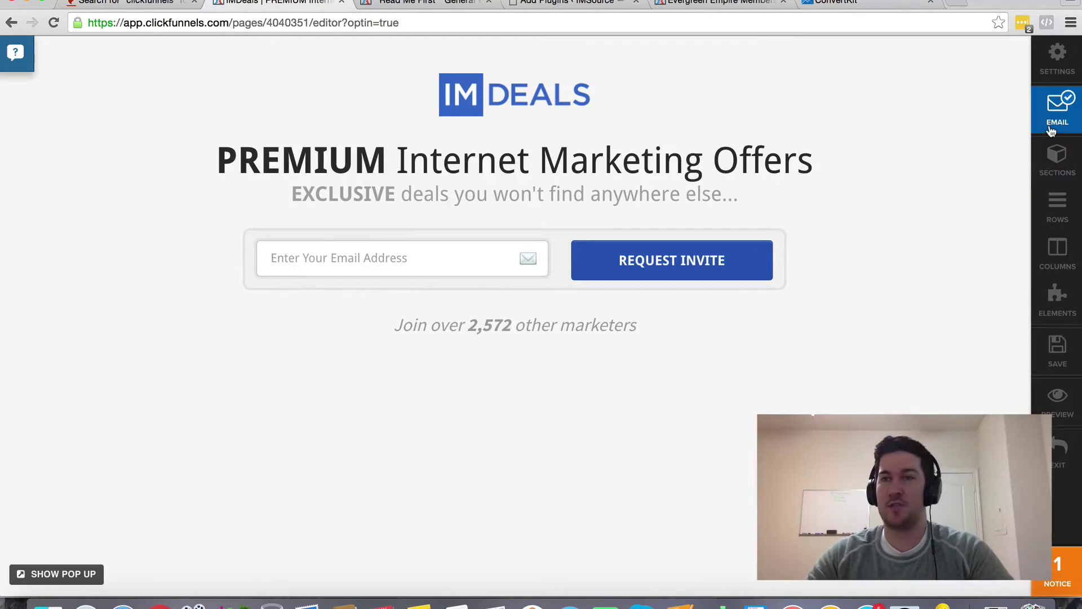
left_click(1055, 128)
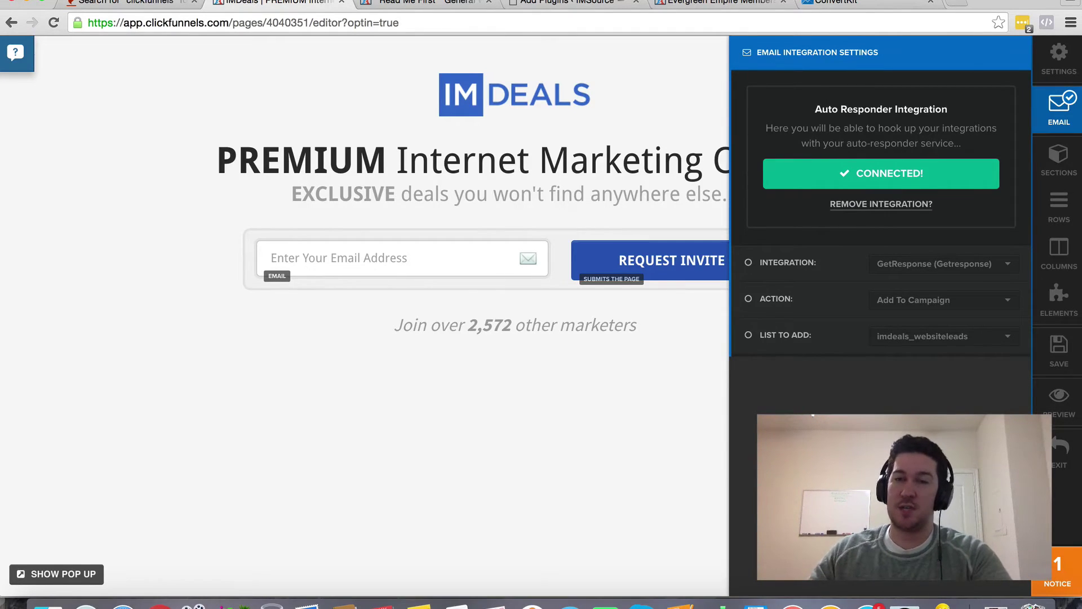
left_click(681, 394)
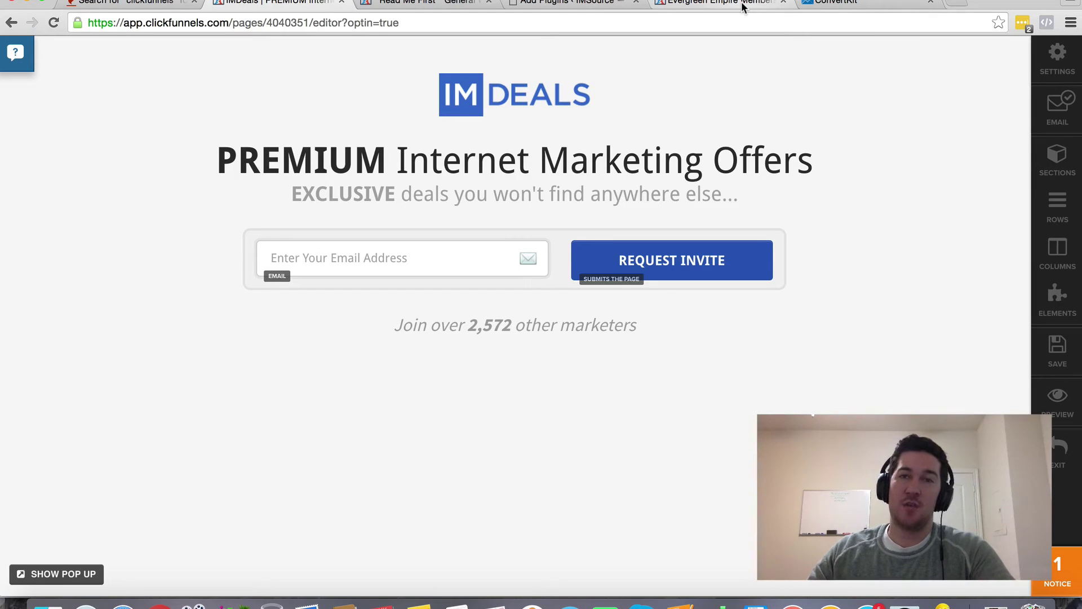
left_click(742, 8)
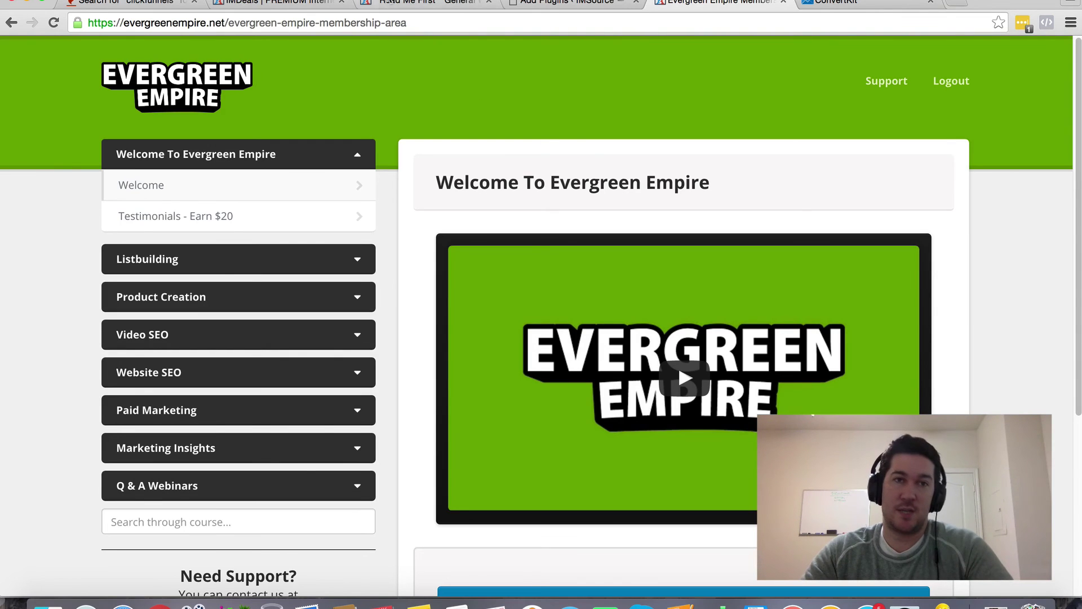
left_click(290, 6)
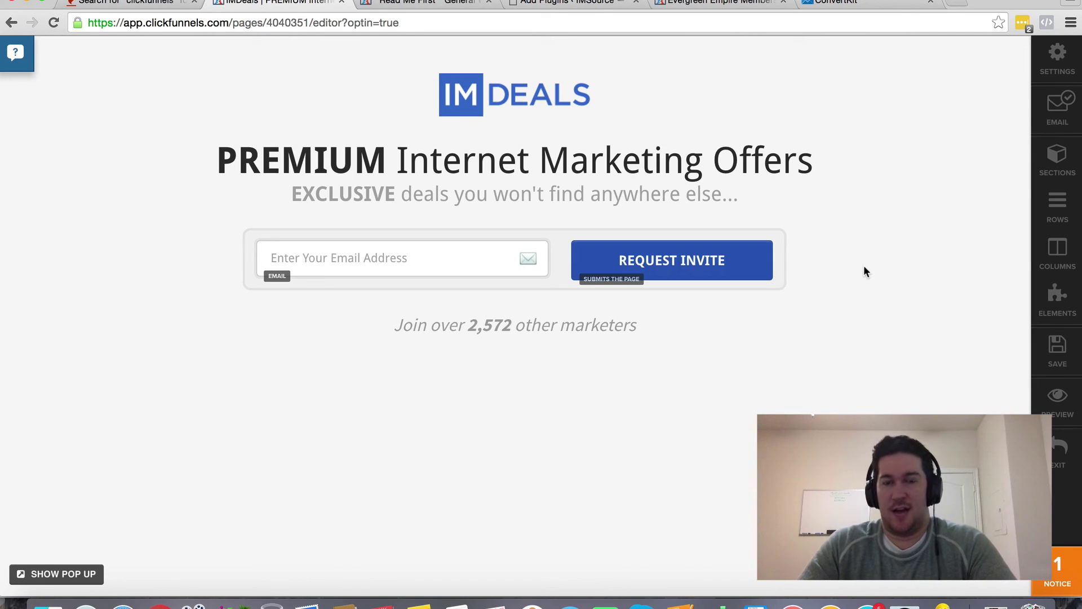
left_click(719, 4)
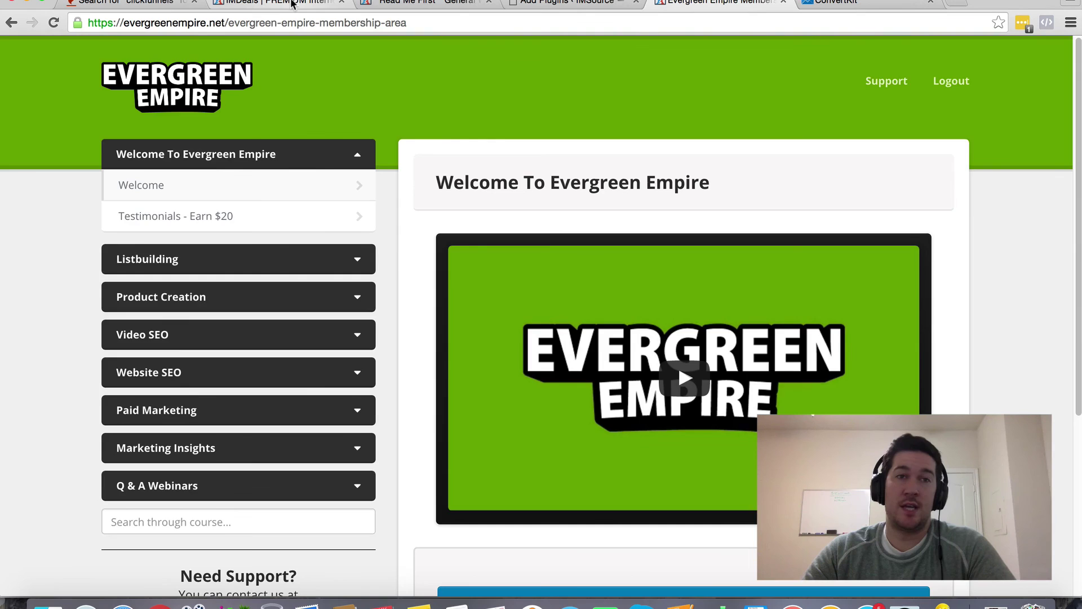
left_click(292, 4)
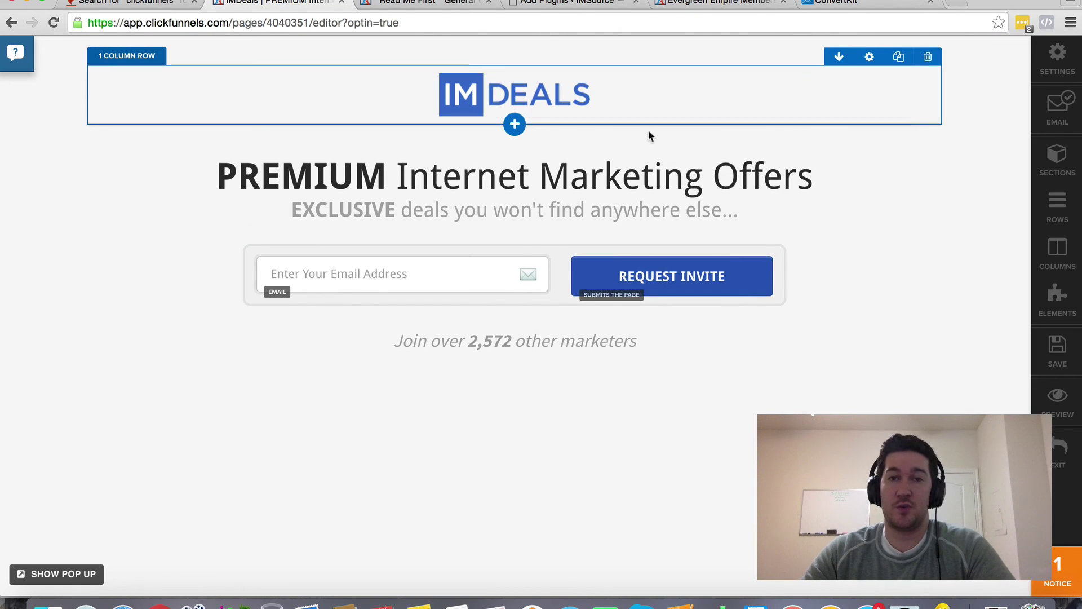